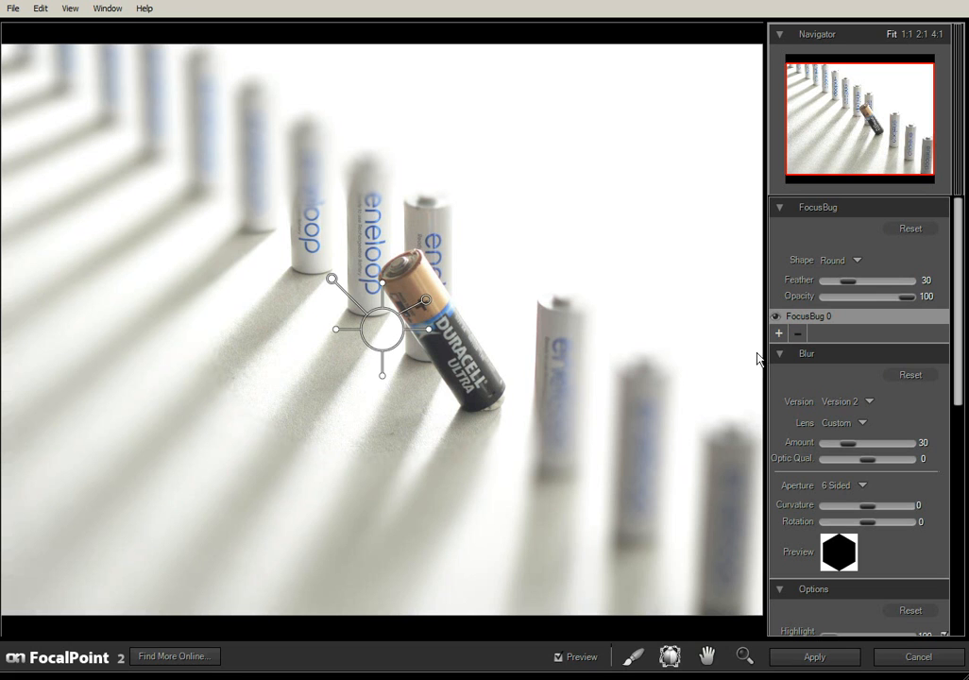
# Toggle FocusBug 0 off and back on to compare the blur, and move it onto the Duracell battery.
pyautogui.click(776, 318)
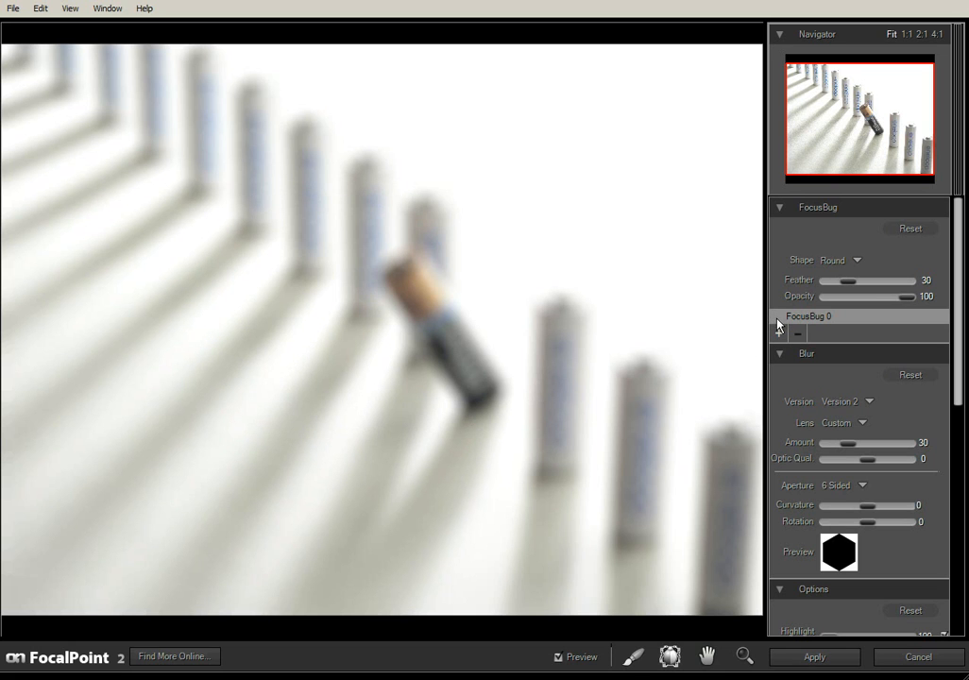
pyautogui.click(782, 321)
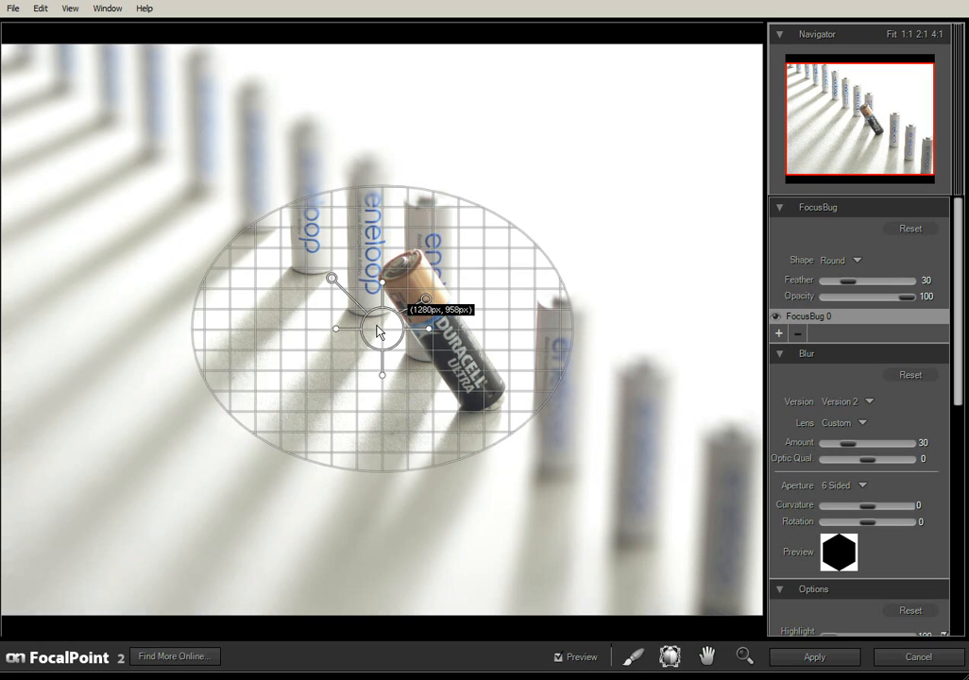
pyautogui.moveTo(378, 330); pyautogui.dragTo(445, 338)
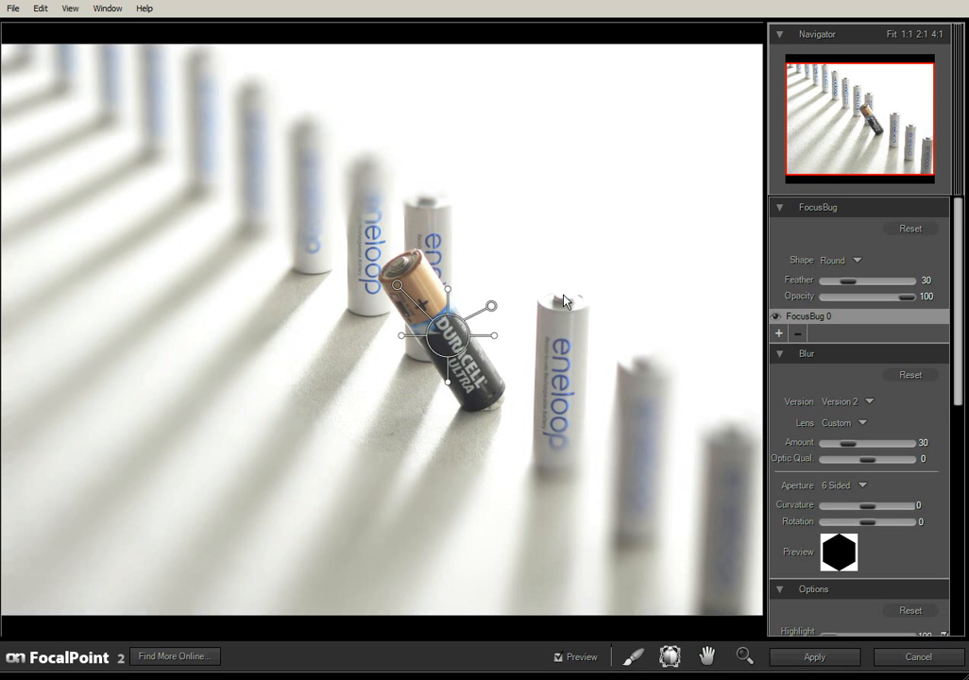
# Adjust the blur handle of the FocusBug on the Duracell battery to a blur amount of 29 and a feather of 100.
pyautogui.moveTo(492, 309)
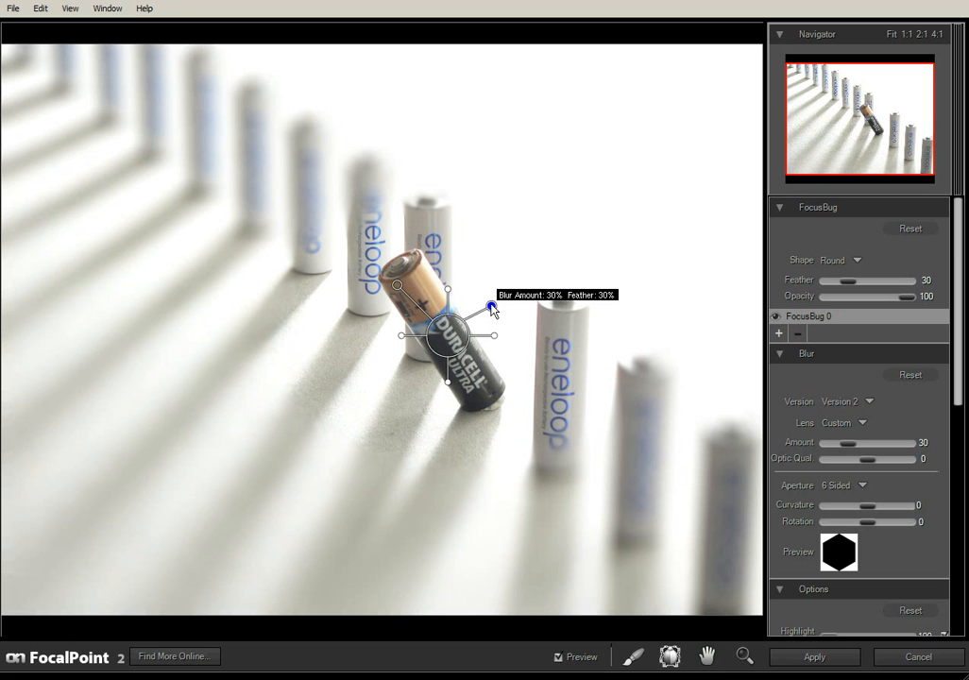
pyautogui.moveTo(493, 309); pyautogui.dragTo(446, 286)
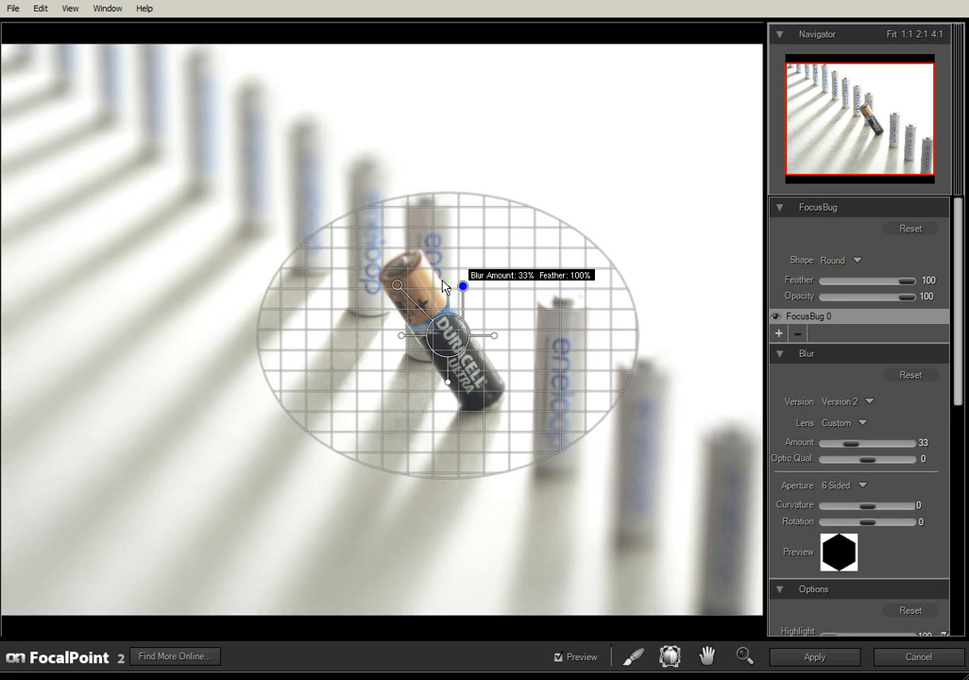
pyautogui.moveTo(443, 281); pyautogui.dragTo(529, 382)
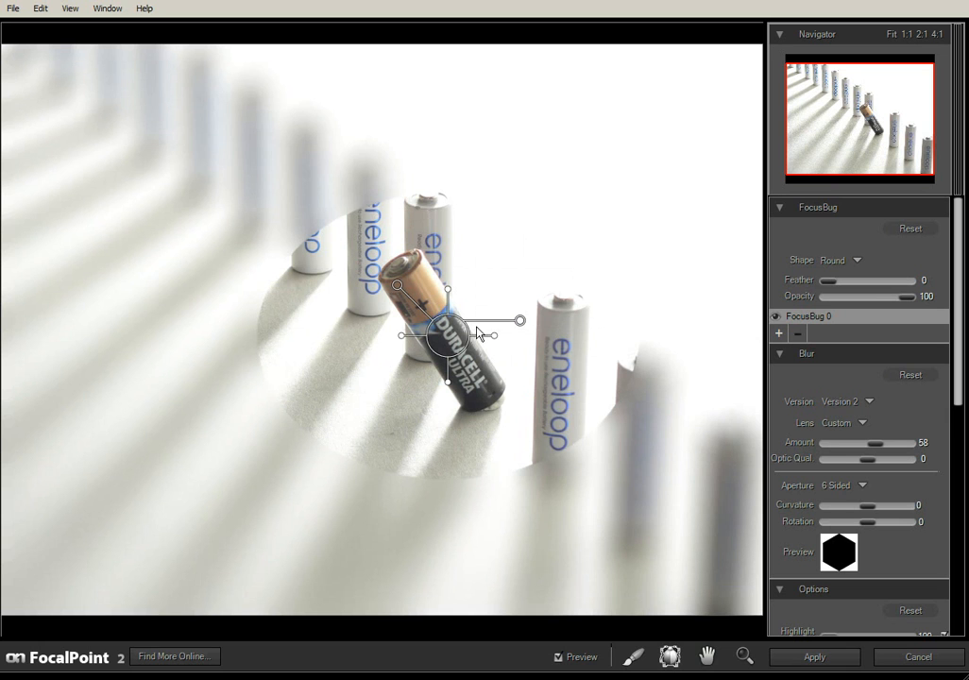
pyautogui.moveTo(520, 323)
pyautogui.moveTo(521, 323); pyautogui.dragTo(436, 289)
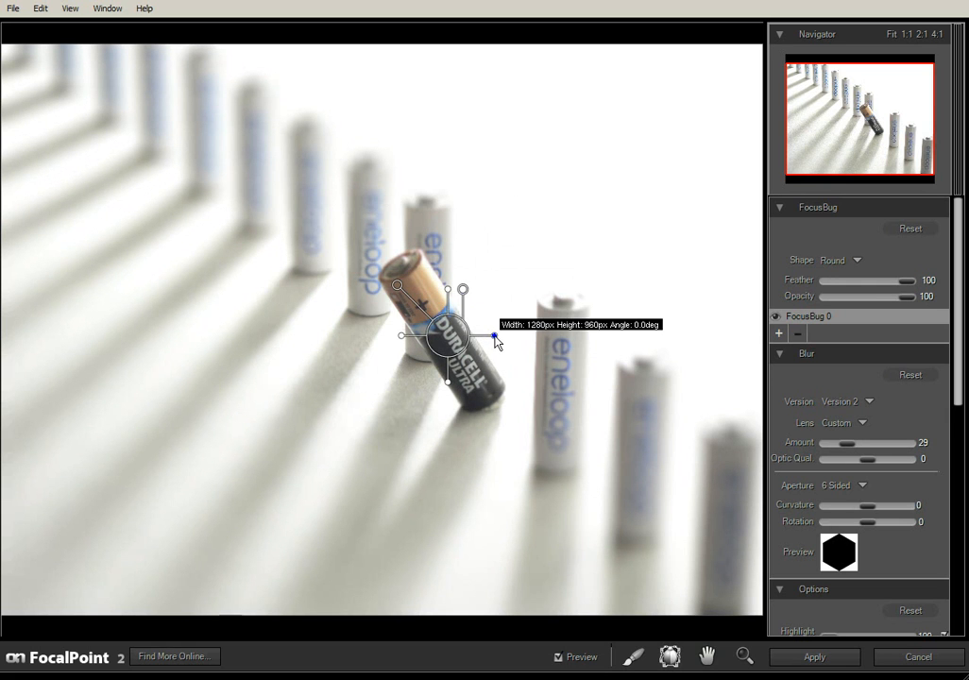
# Make the sharp area around the Duracell battery slightly taller and tilt it a little.
pyautogui.moveTo(495, 338); pyautogui.dragTo(458, 395)
pyautogui.moveTo(493, 330); pyautogui.dragTo(499, 342)
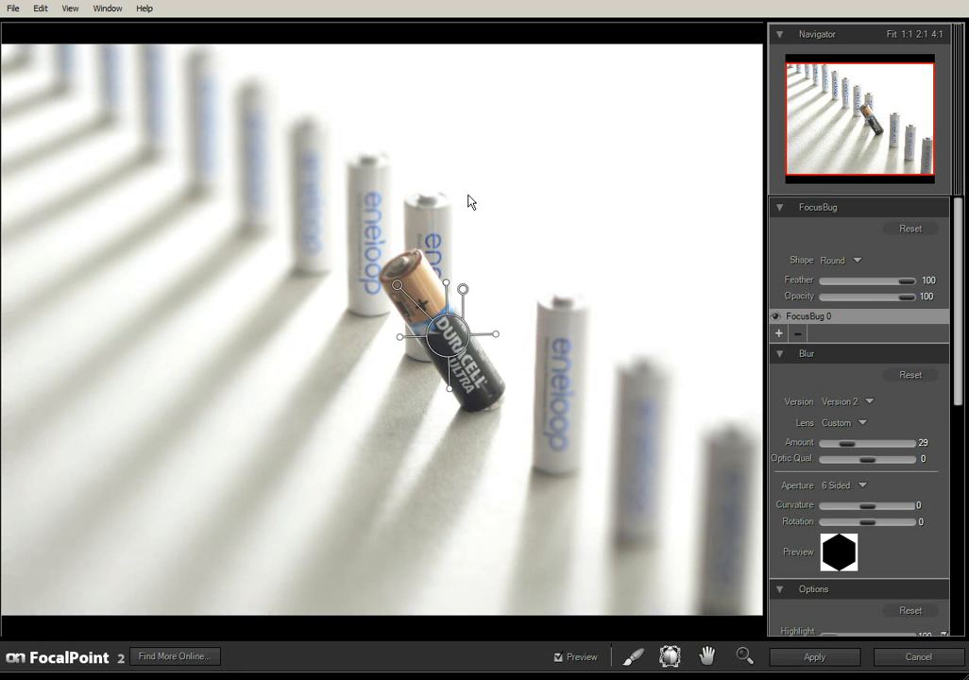
pyautogui.click(451, 343)
# Add a second FocusBug, move it onto the shadows left of the Duracell battery, and flatten its focus area.
pyautogui.click(779, 334)
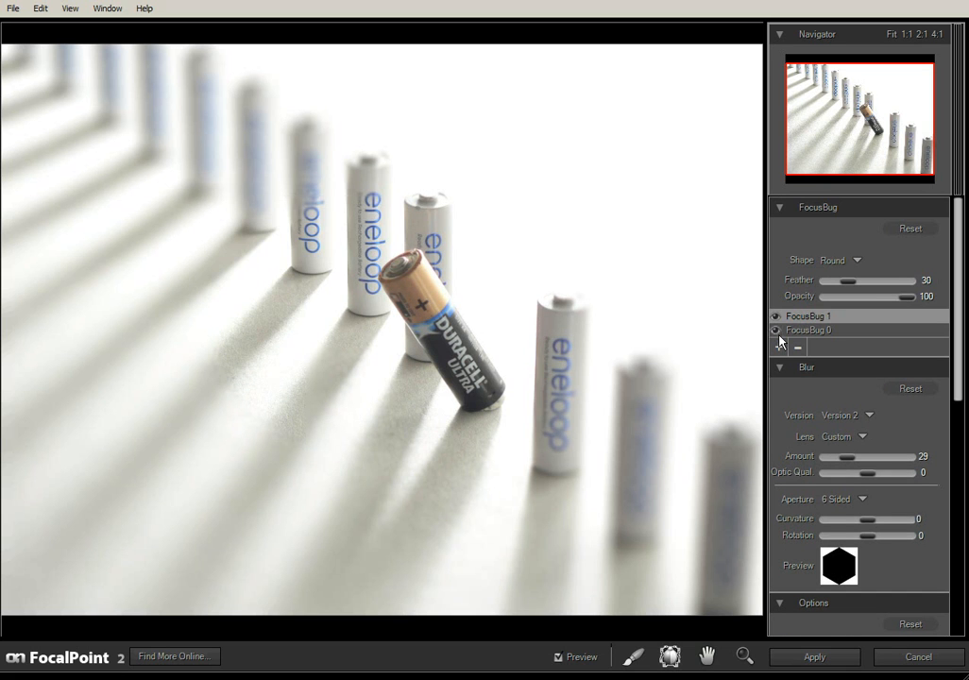
pyautogui.moveTo(392, 335); pyautogui.dragTo(272, 413)
pyautogui.moveTo(216, 454)
pyautogui.mouseDown()
pyautogui.moveTo(217, 440)
pyautogui.moveTo(221, 448)
pyautogui.mouseUp()
# Level the second FocusBug and set its feather to 84 and the blur amount to 13.
pyautogui.moveTo(260, 379); pyautogui.dragTo(226, 369)
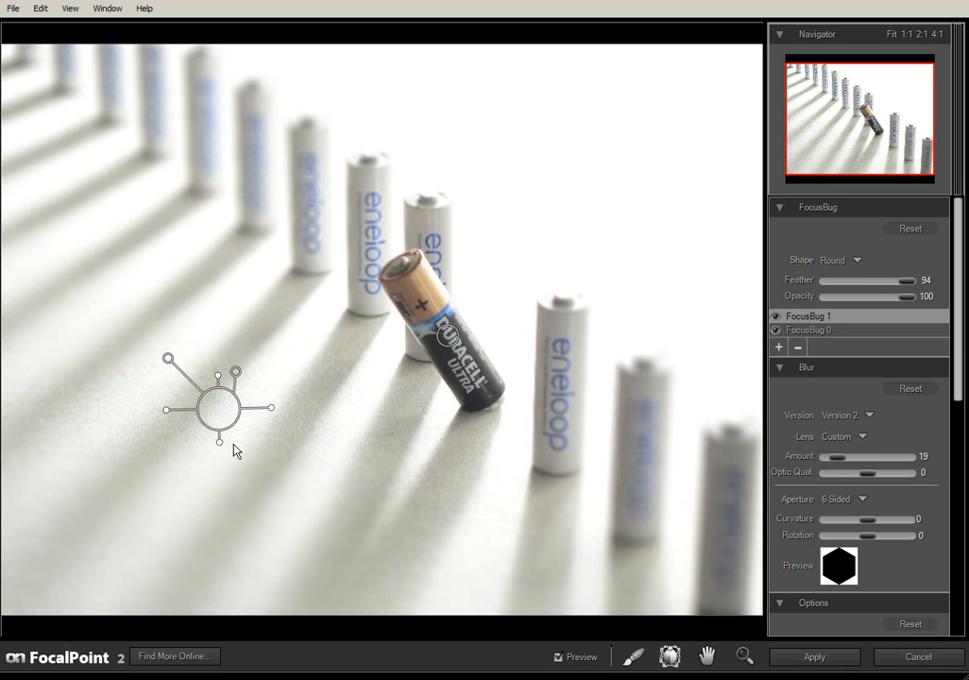
pyautogui.moveTo(222, 441); pyautogui.dragTo(219, 445)
pyautogui.moveTo(236, 373); pyautogui.dragTo(232, 379)
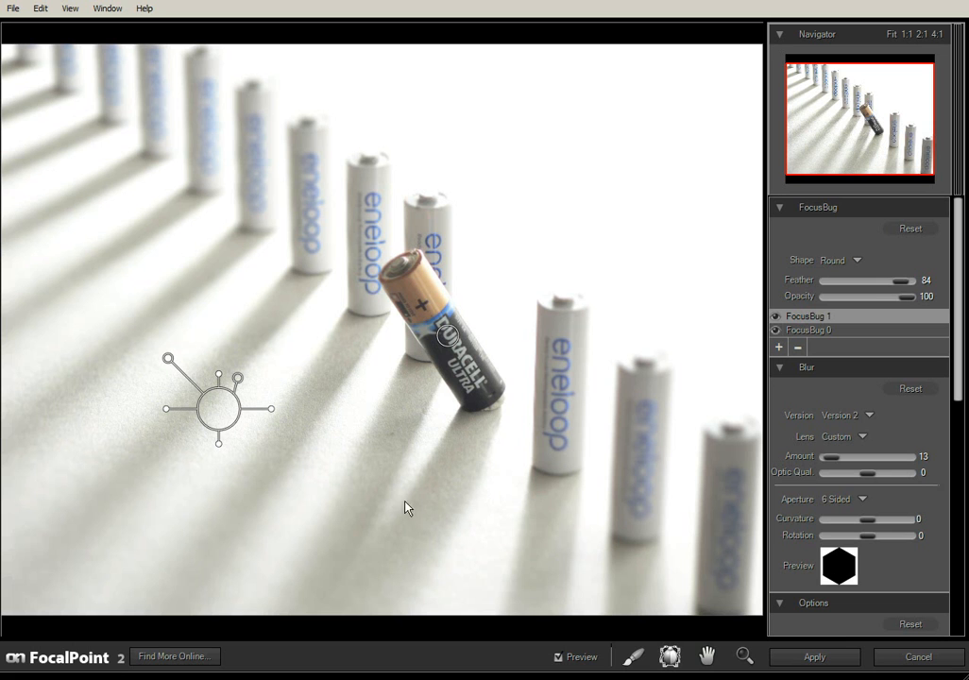
# Select the FocusBug on the Duracell battery and switch the FocusBrush to Paint Blur mode.
pyautogui.click(439, 344)
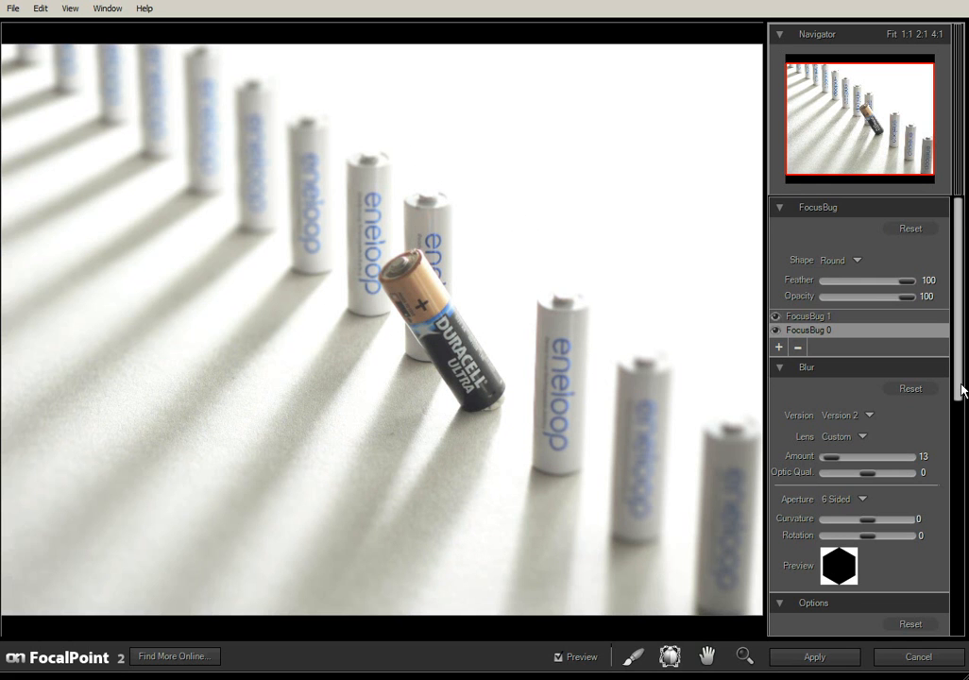
pyautogui.scroll(-8, 962, 386)
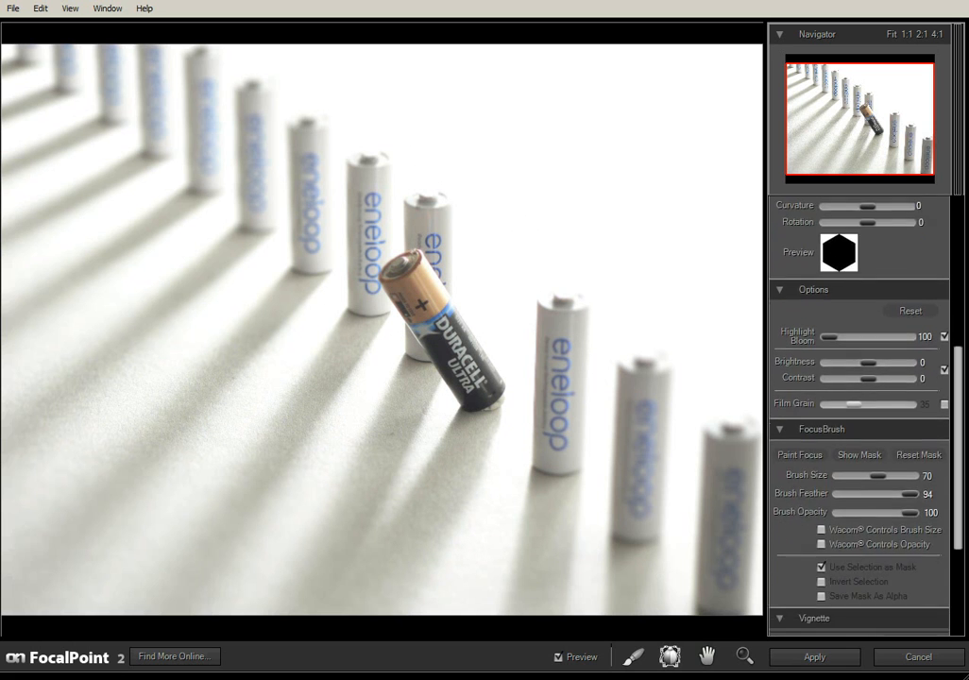
pyautogui.scroll(-5, 859, 397)
pyautogui.scroll(1, 860, 397)
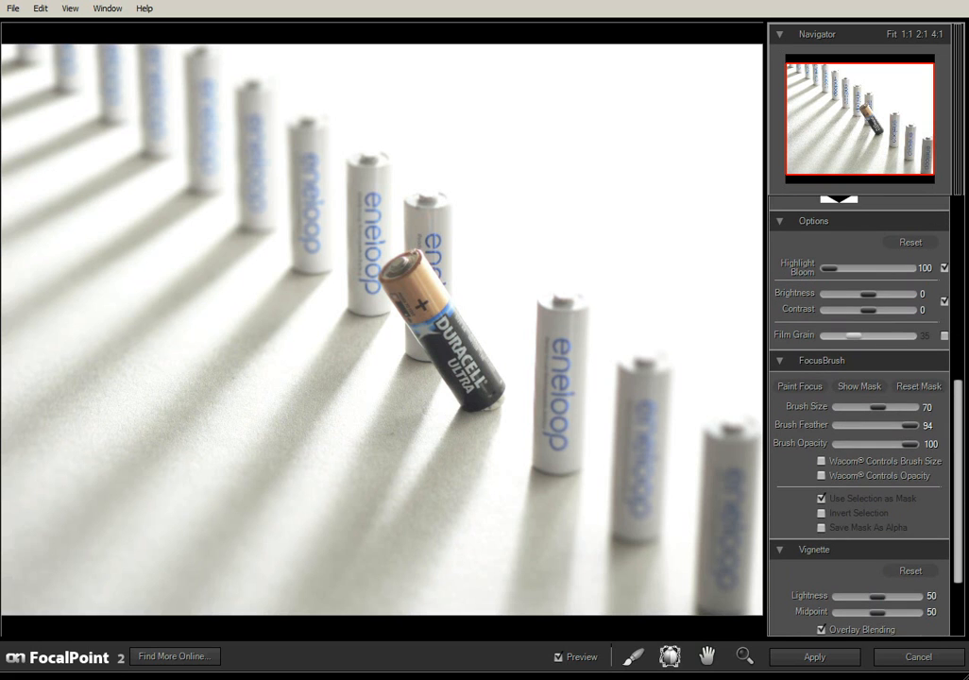
pyautogui.click(790, 390)
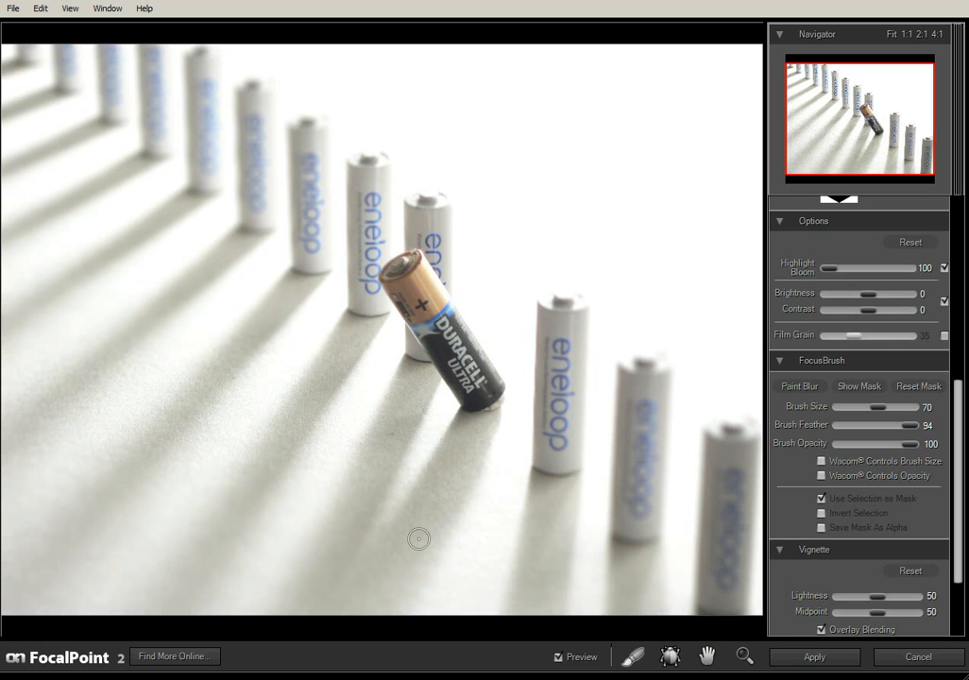
# Set the FocusBrush size to 250 and its opacity to 37.
pyautogui.press(']')
pyautogui.press(']')
pyautogui.press(']')
pyautogui.press(']')
pyautogui.press(']')
pyautogui.press(']')
pyautogui.press(']')
pyautogui.press(']')
pyautogui.press(']')
pyautogui.press(']')
pyautogui.press(']')
pyautogui.press(']')
pyautogui.press(']')
pyautogui.press(']')
pyautogui.press(']')
pyautogui.press(']')
pyautogui.moveTo(913, 449); pyautogui.dragTo(874, 450)
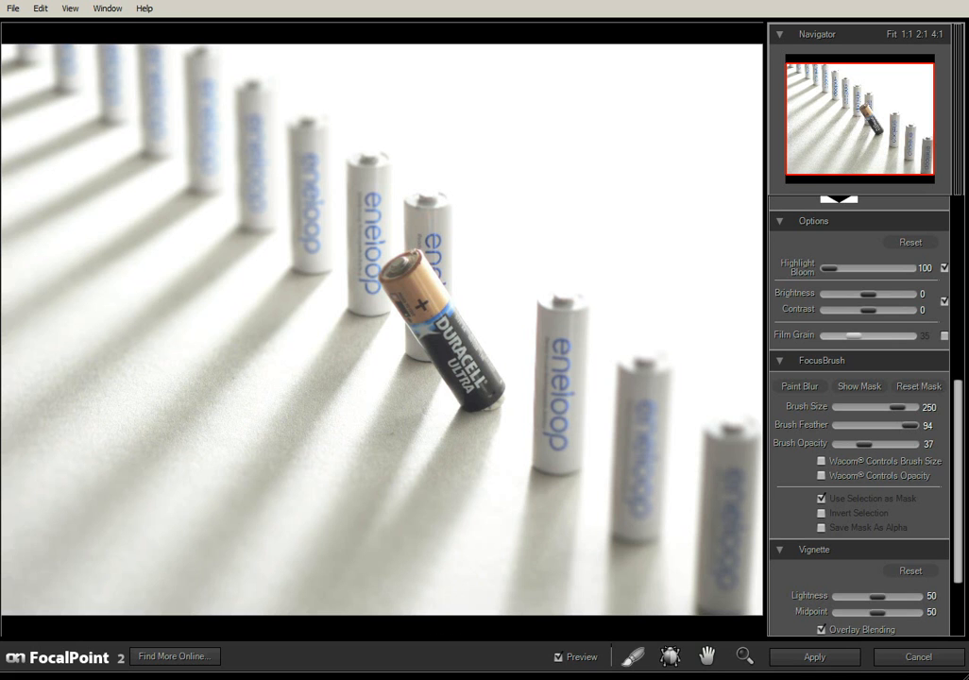